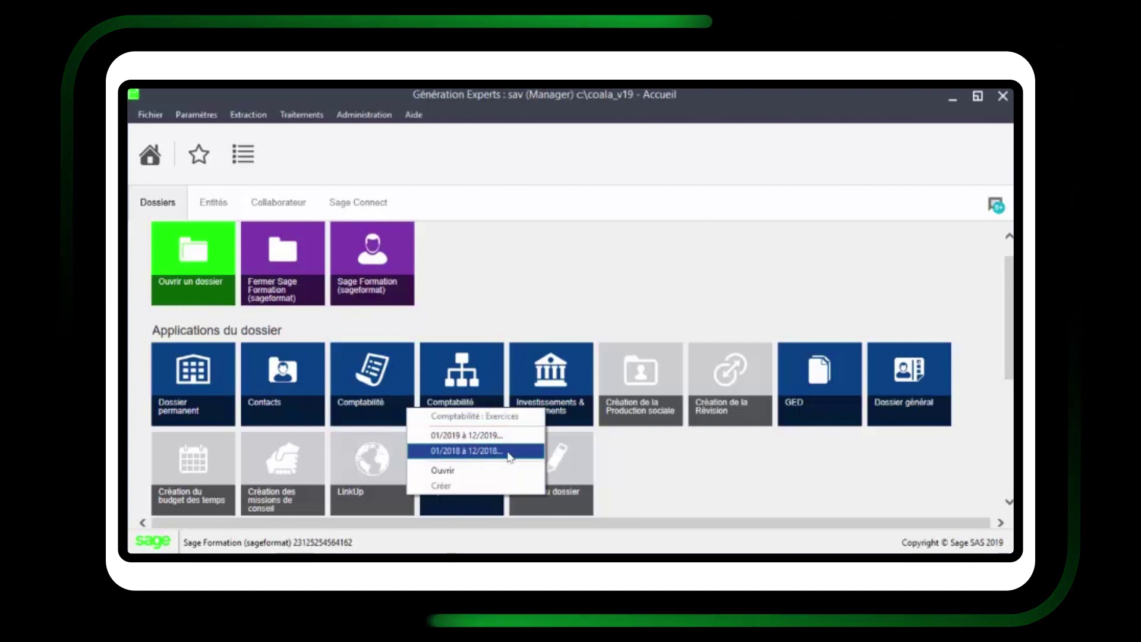
Step: Open the 01/2018 to 12/2018 accounting exercise and review its attributes down to "Paramétrages des états à la clôture"
left_click(508, 452)
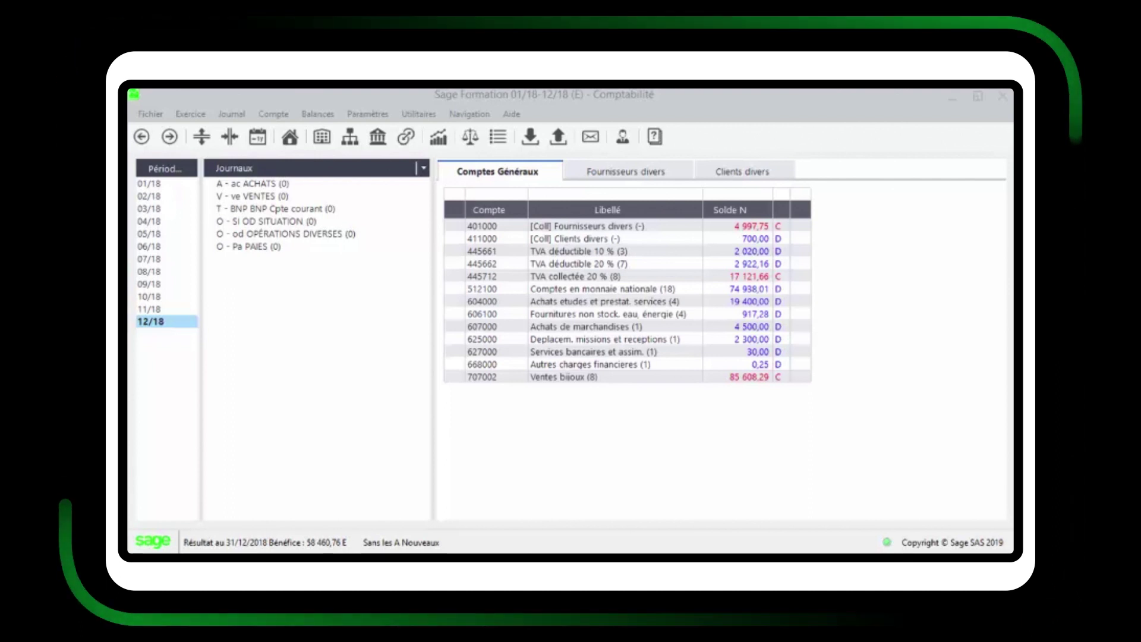
left_click(420, 170)
left_click(402, 220)
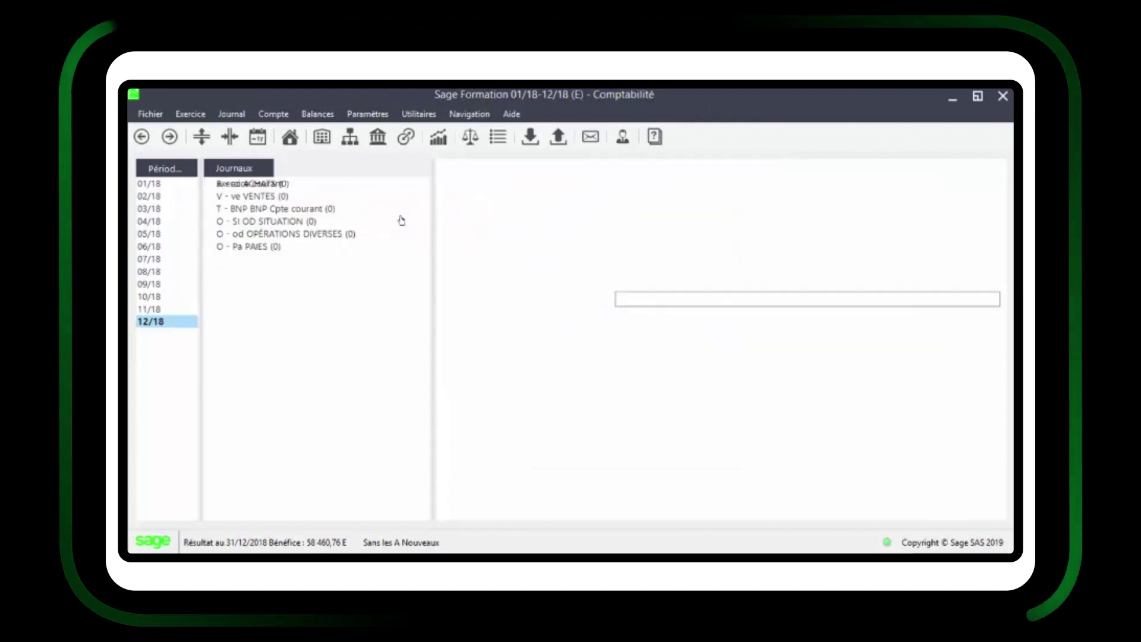
left_click_drag(1001, 191, 997, 352)
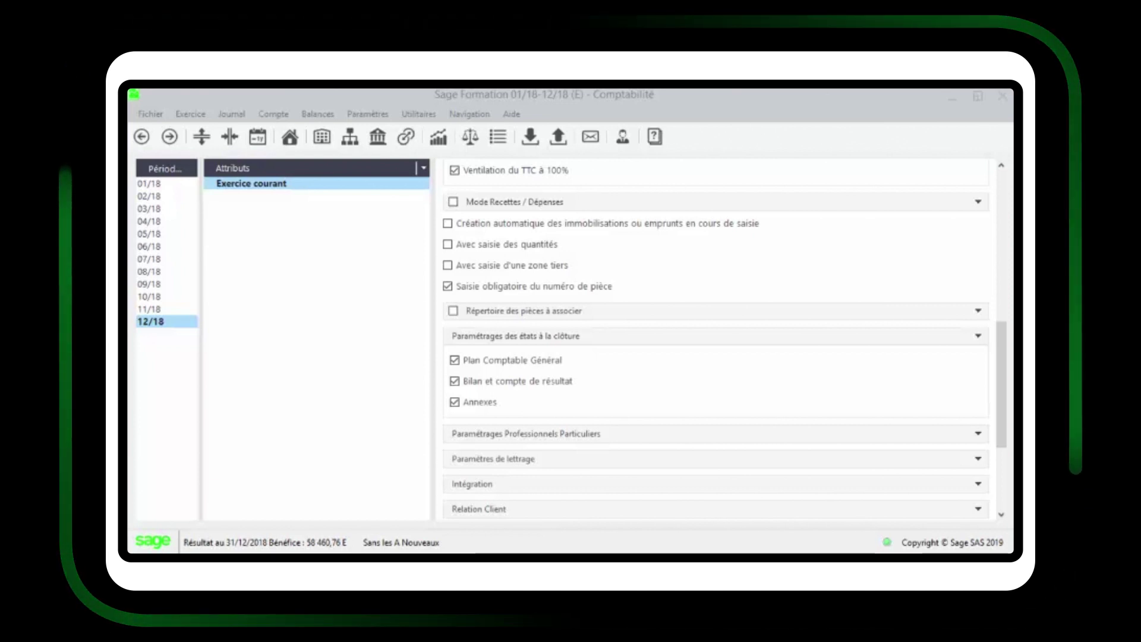
Step: Display the exercise's Etats list, and calculate and lock the Bilan et Resultat statement
left_click(424, 171)
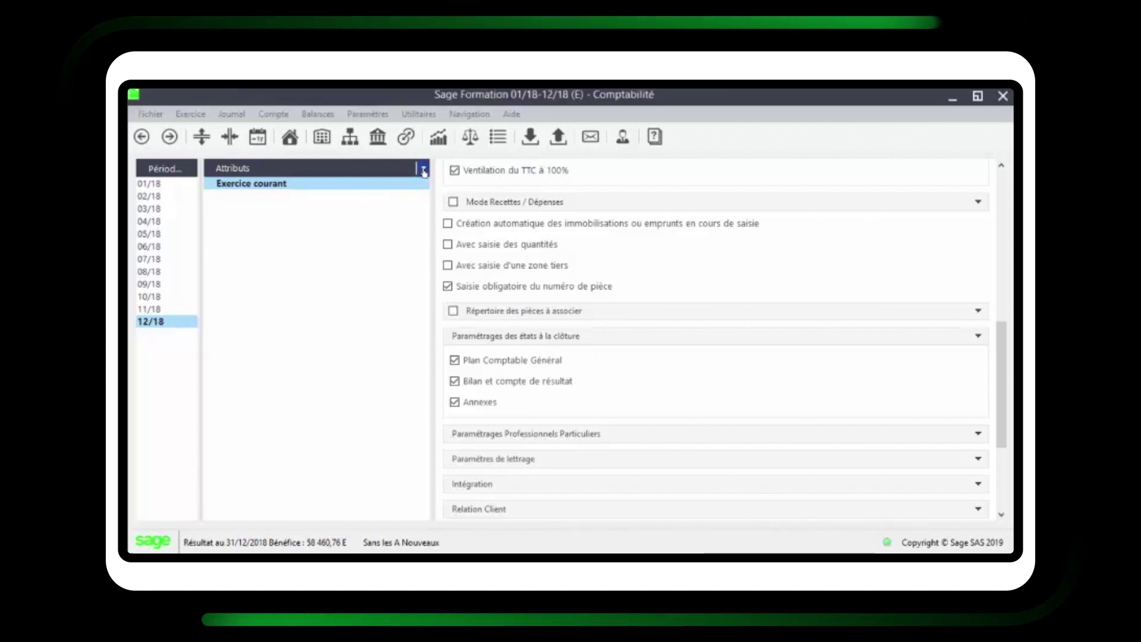
left_click(365, 207)
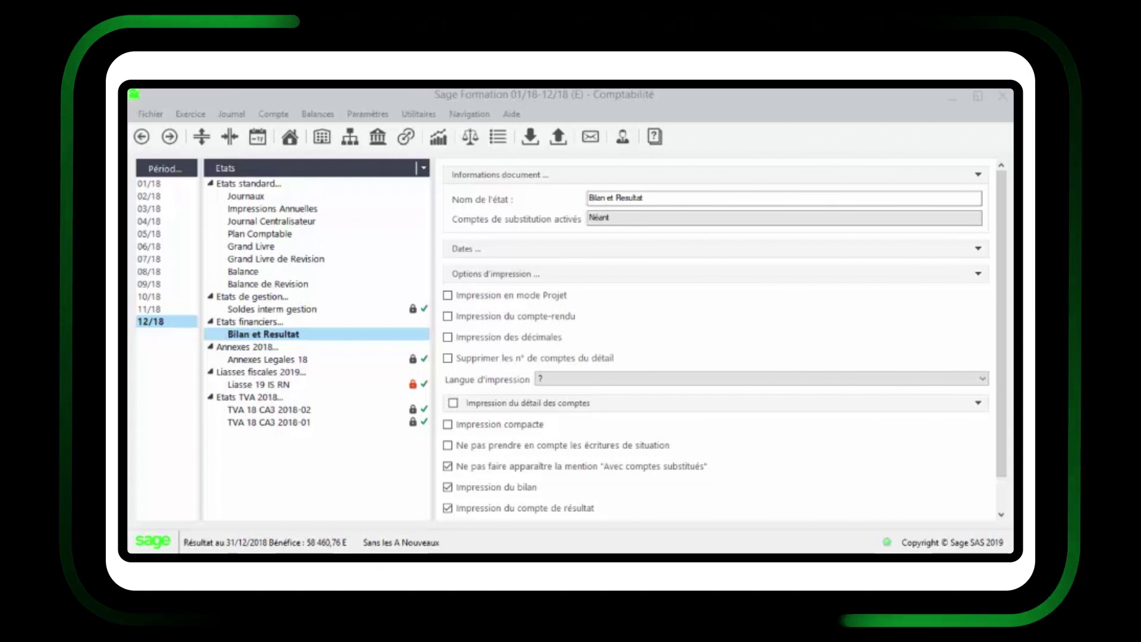
right_click(309, 336)
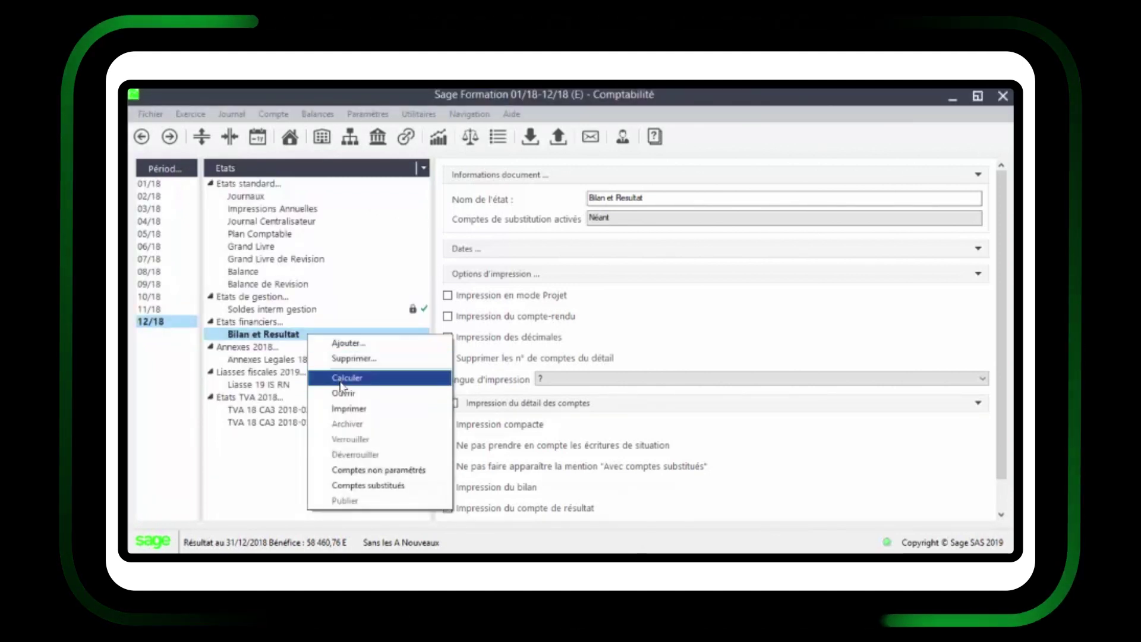
left_click(343, 378)
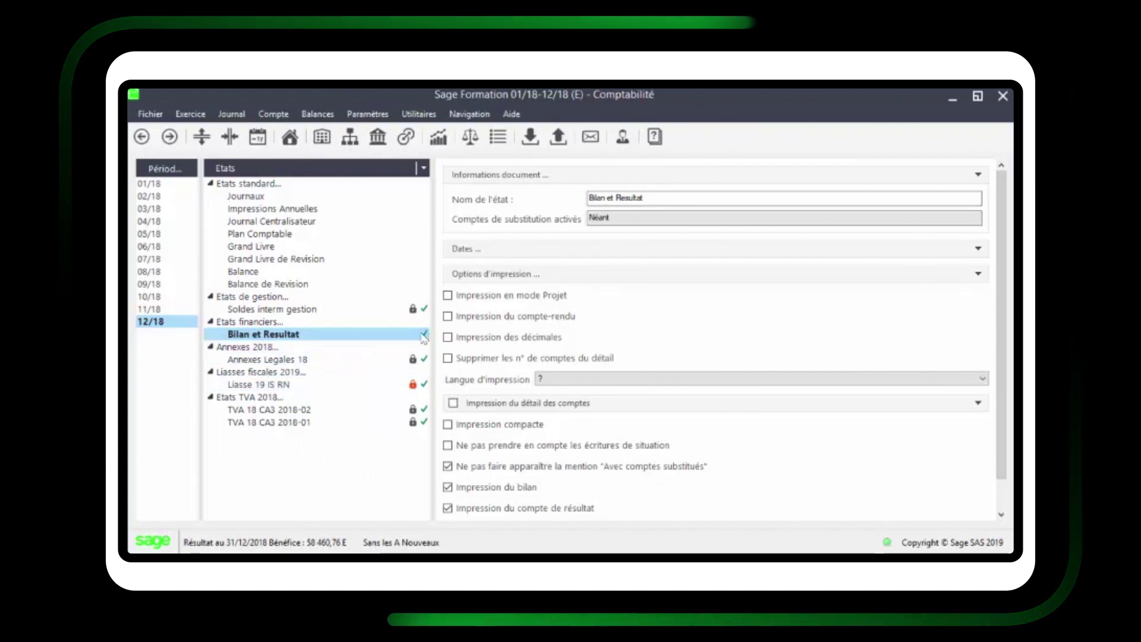
right_click(333, 339)
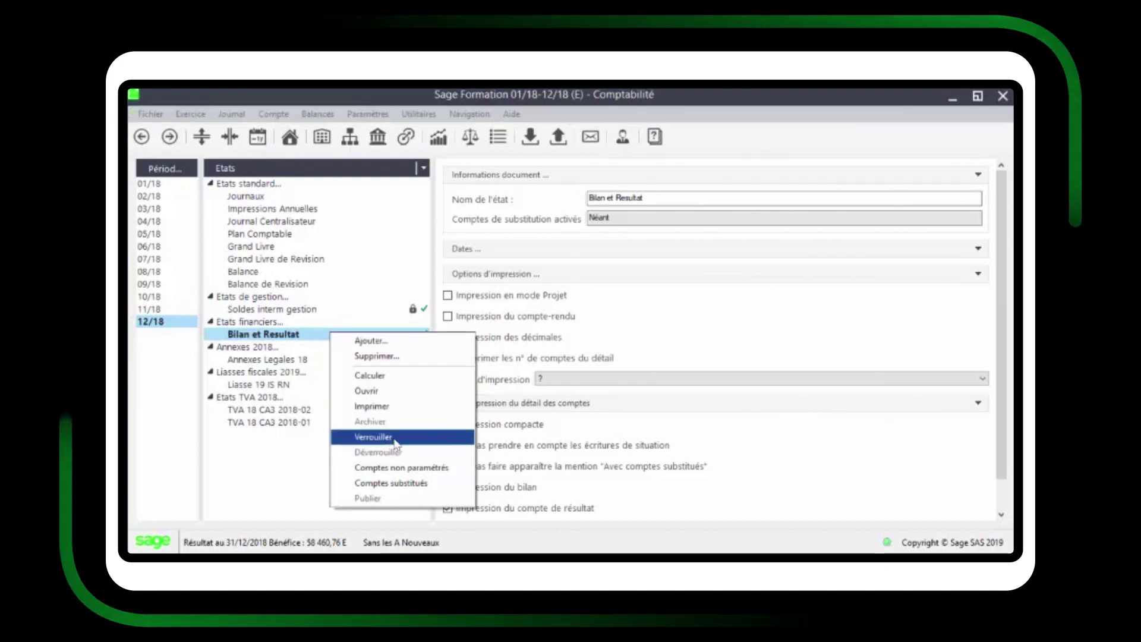
left_click(395, 438)
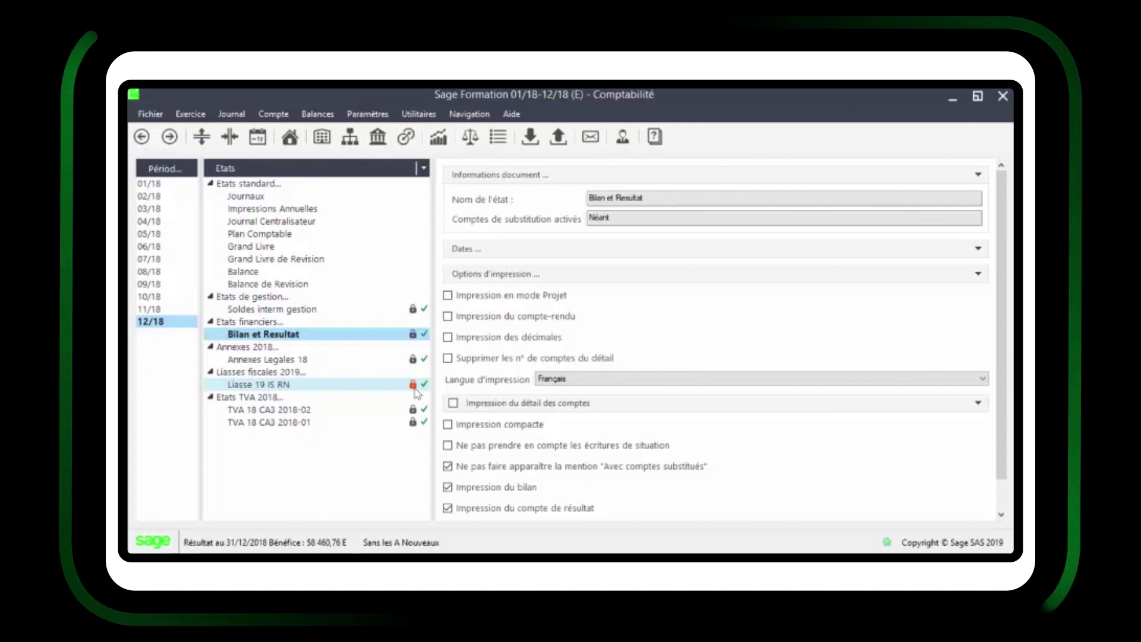
Step: Check which actions are available for the Liasse 19 IS RN tax return
right_click(319, 390)
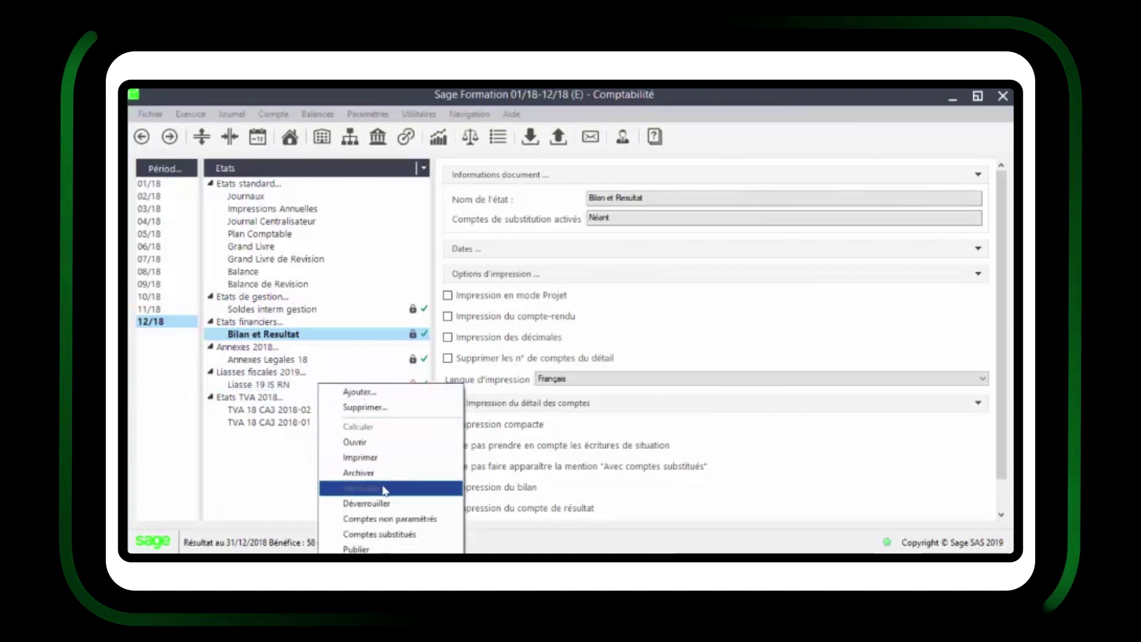
left_click(281, 390)
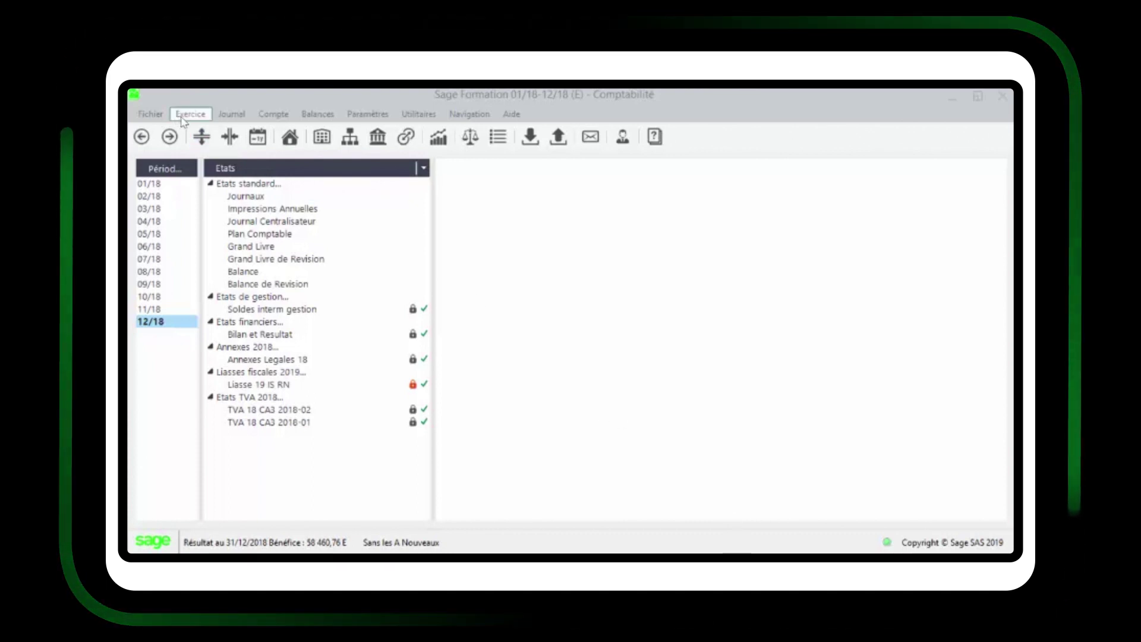
Step: Launch the definitive closure and legal archiving of the exercise despite the open months, and include closing Investissements & Financements 12/2018
left_click(208, 119)
left_click(208, 121)
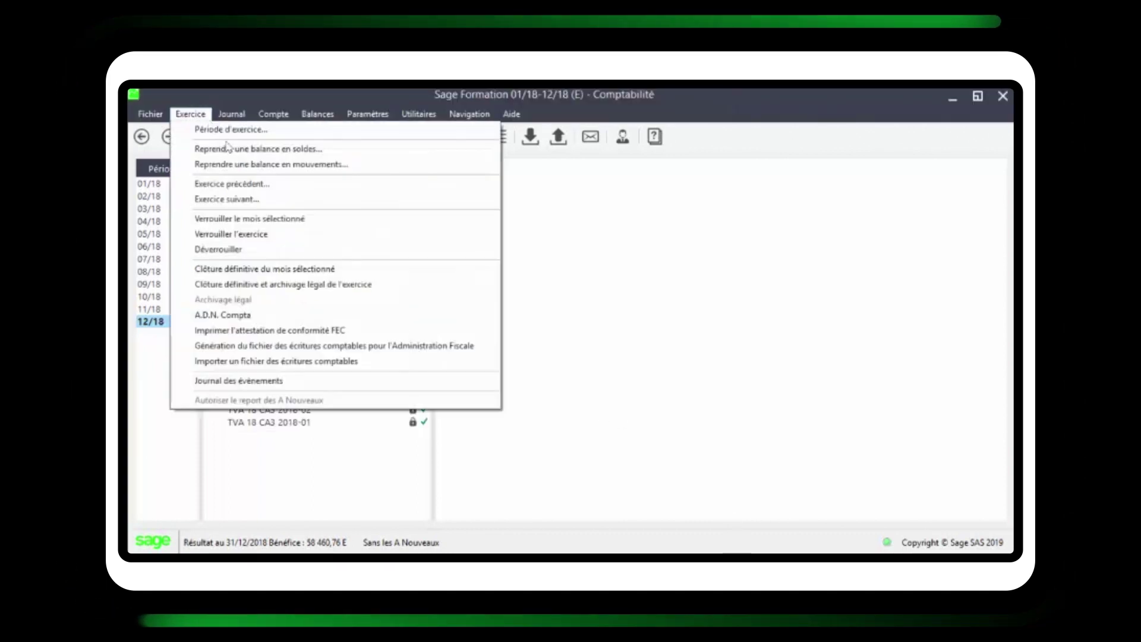
left_click(404, 290)
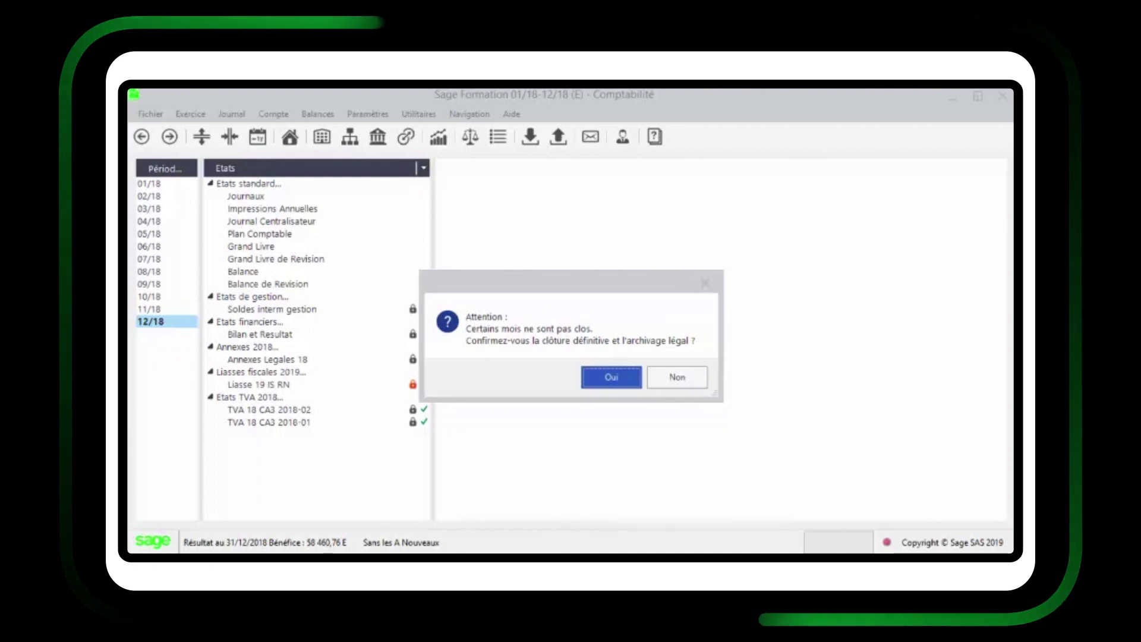
left_click(620, 384)
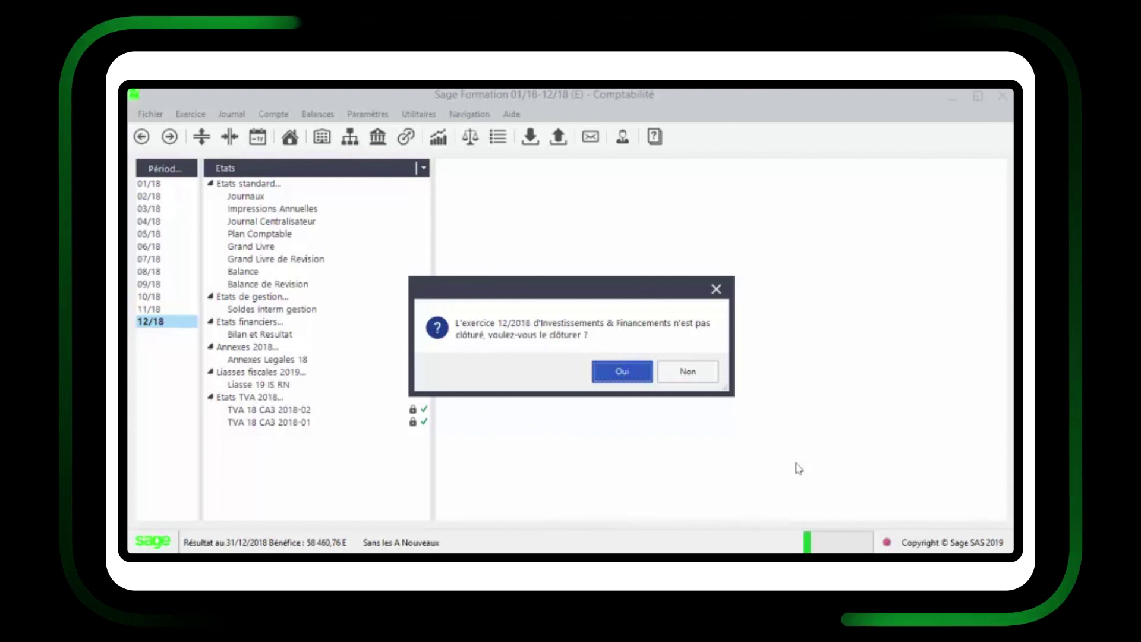
left_click(621, 371)
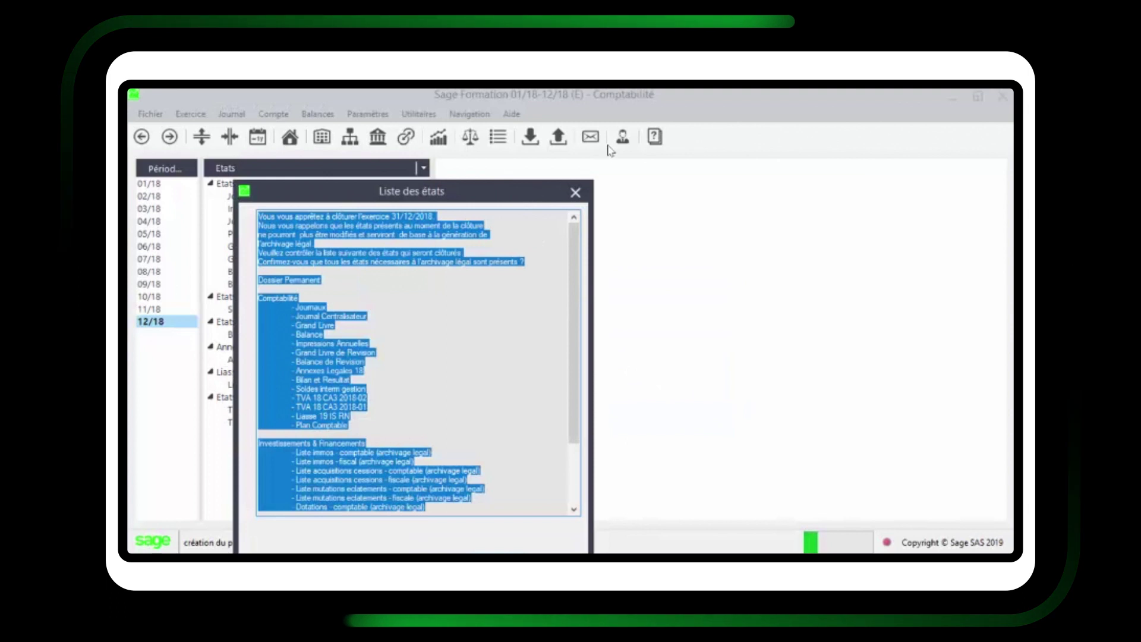
Step: Review and approve the list of statements for closure, and declare that the accounts are not kept in recette/dépense mode
left_click_drag(520, 181, 598, 128)
left_click(581, 228)
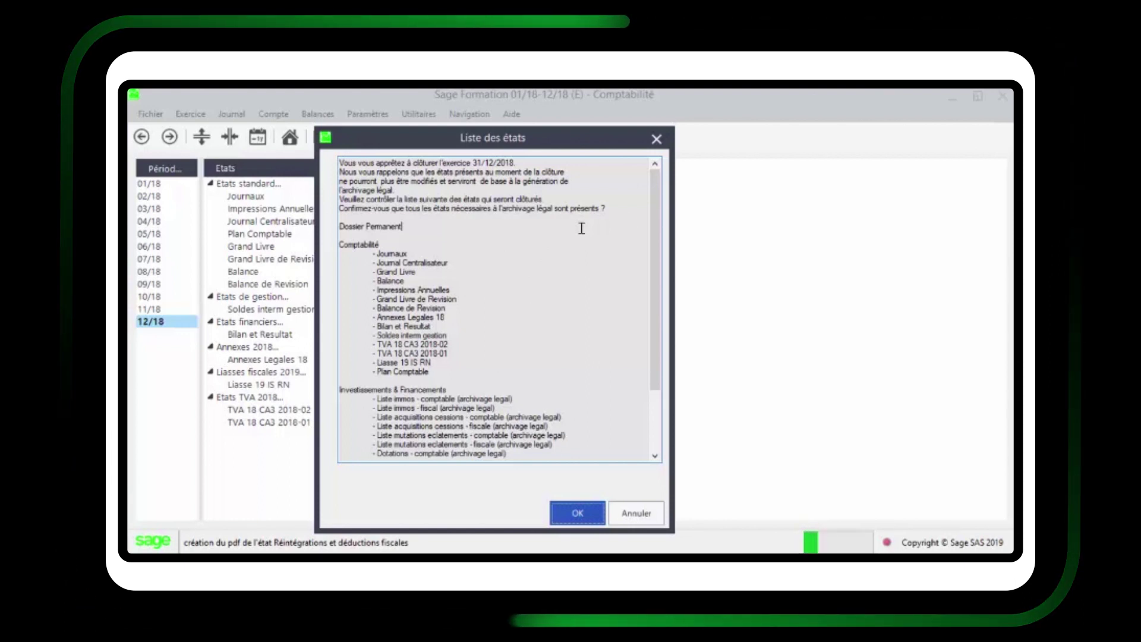
left_click(575, 513)
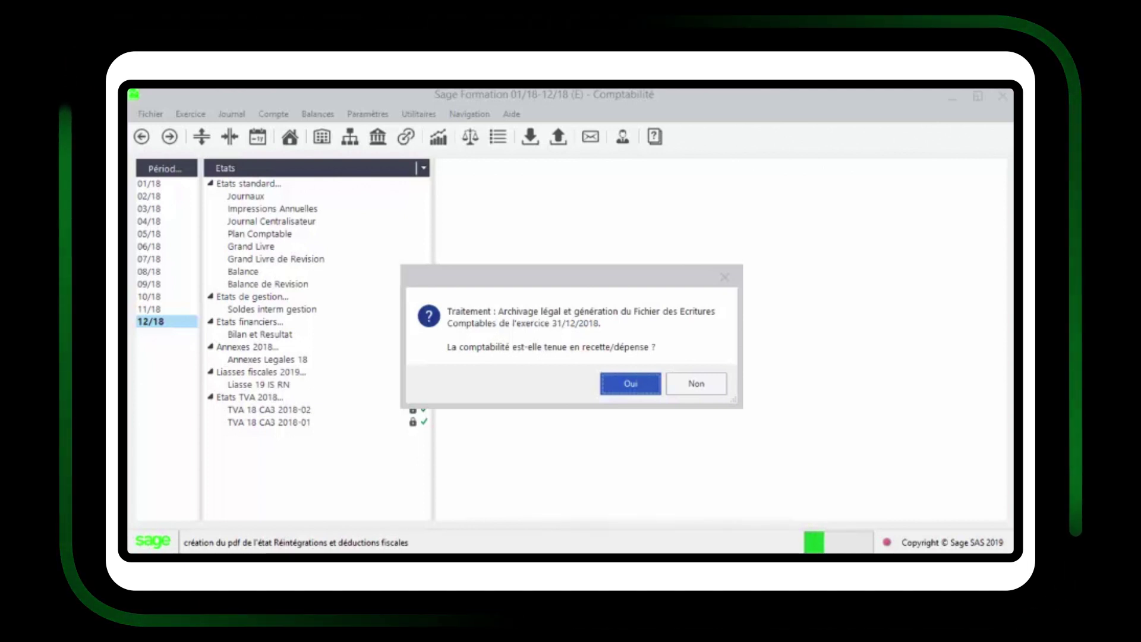
left_click(690, 386)
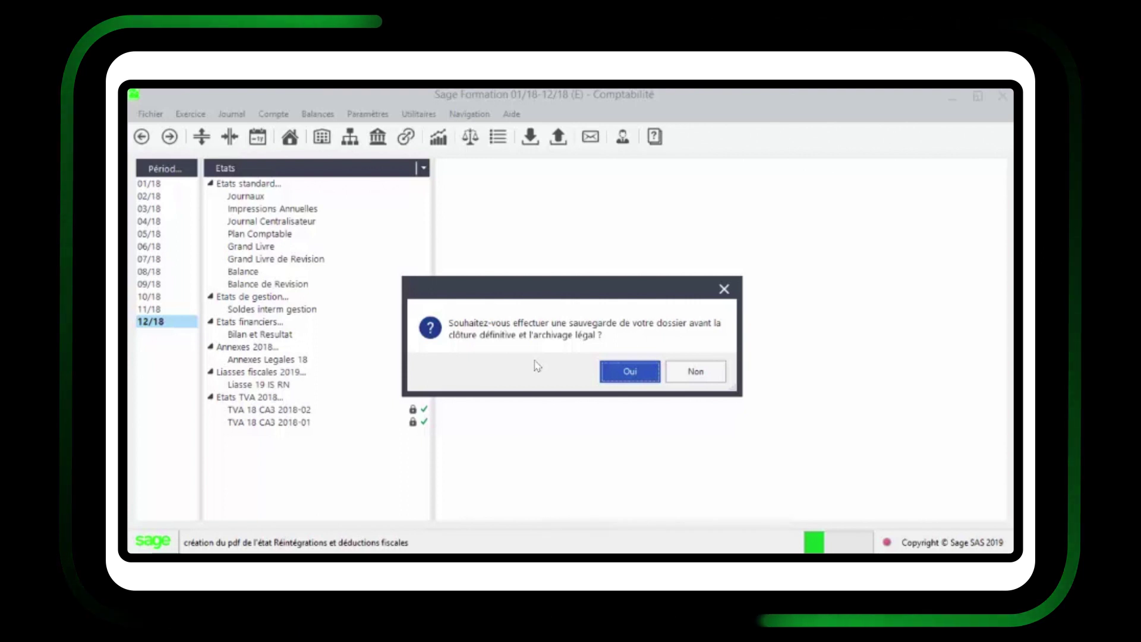
Step: Back up the dossier before the closure as sageformat.zip in the Téléchargements folder
left_click(624, 372)
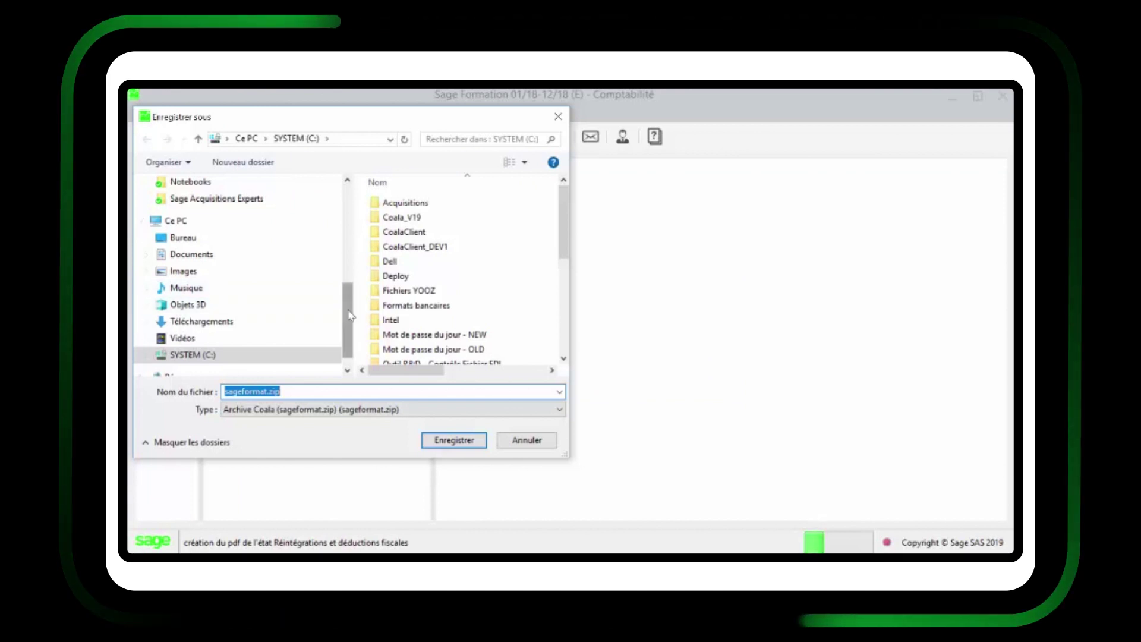
left_click_drag(351, 315, 329, 223)
left_click(244, 200)
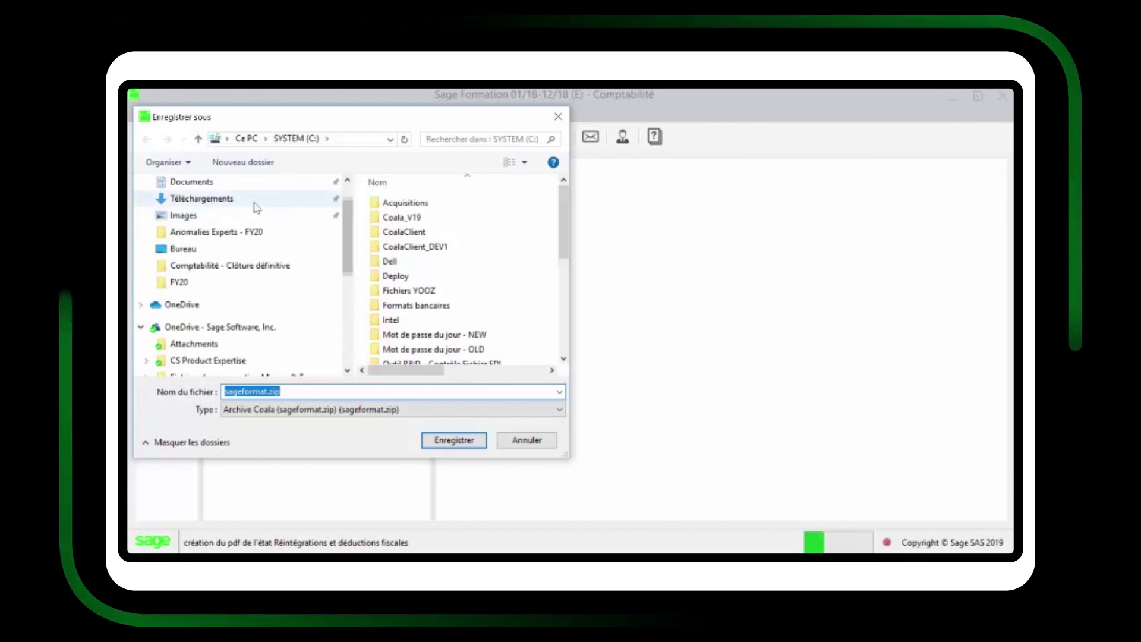
left_click(453, 440)
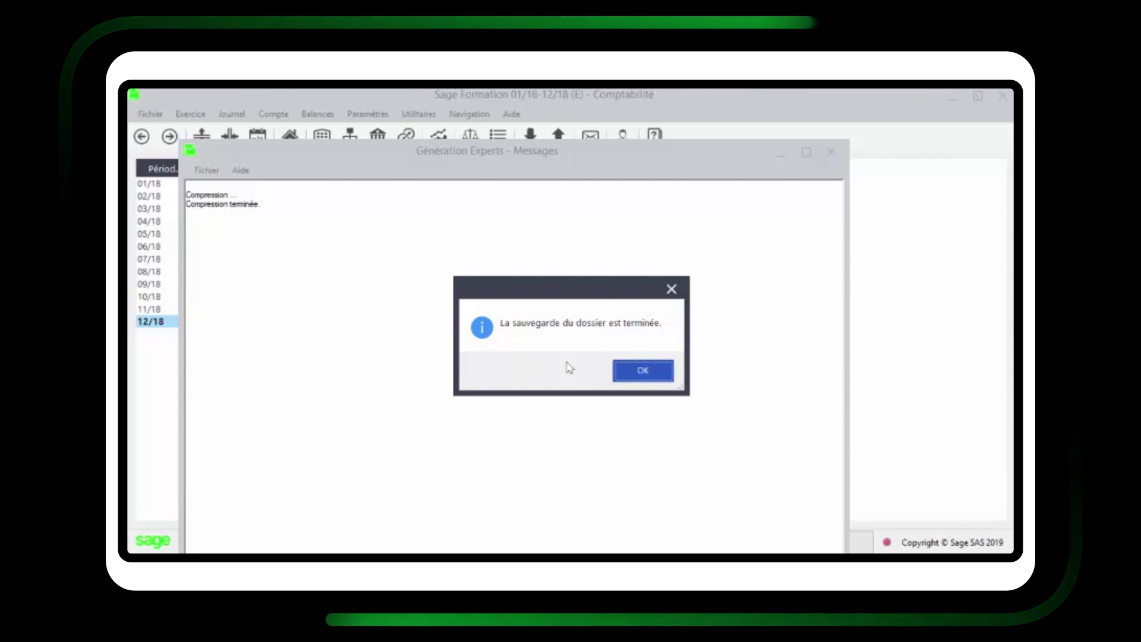
left_click(643, 377)
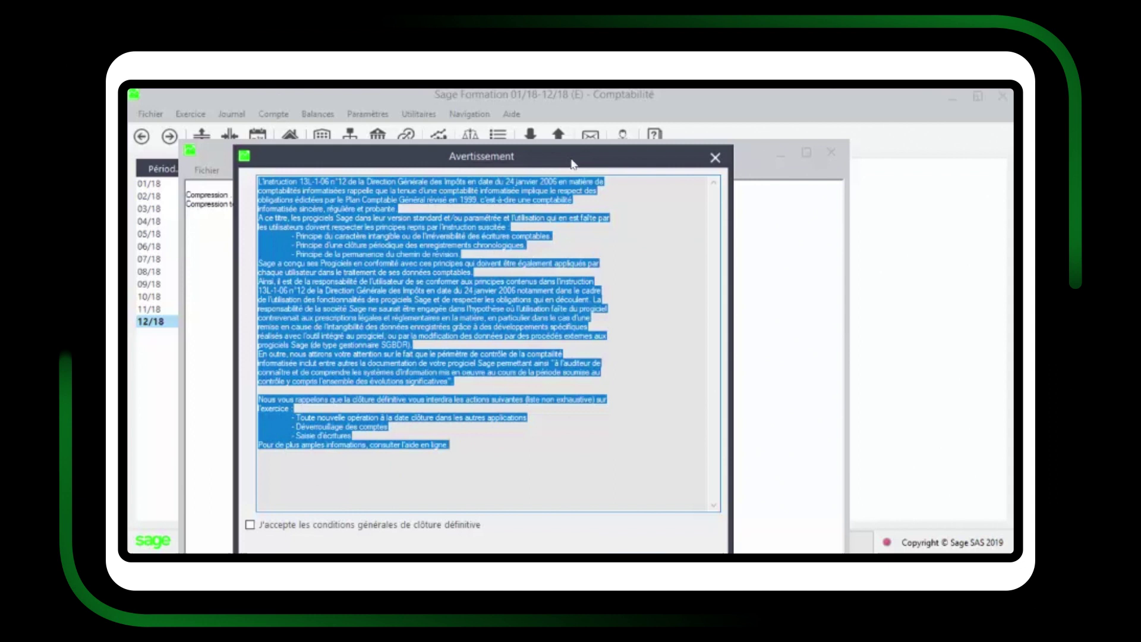
Step: Read the closure warning, accept the general conditions of definitive closure, and complete the closure and legal archiving
left_click_drag(571, 160, 623, 112)
left_click(683, 242)
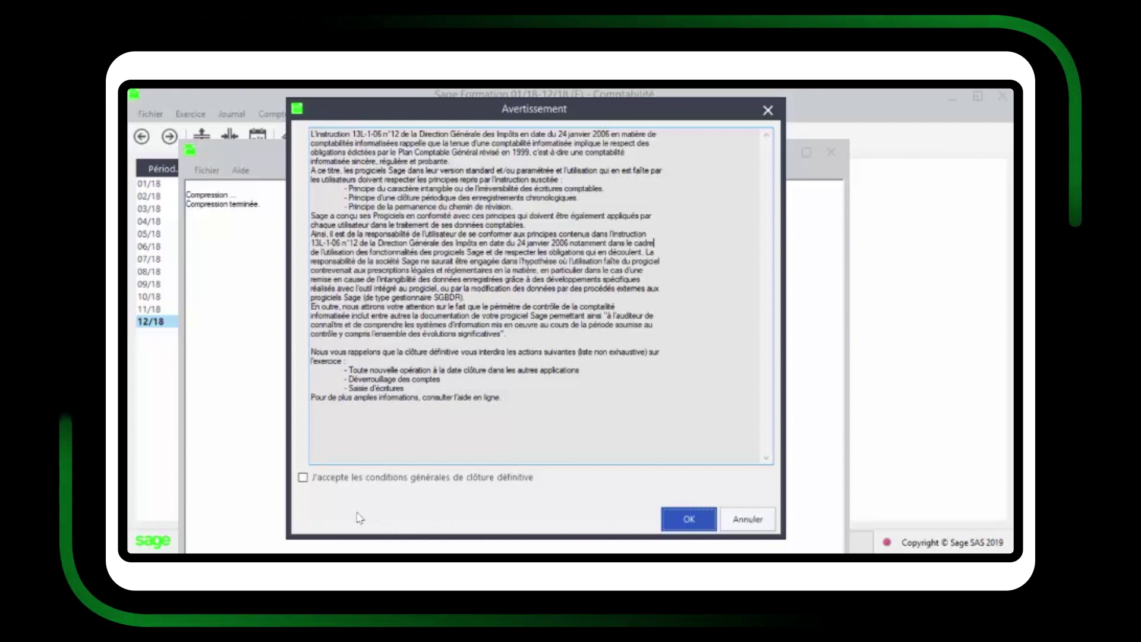
left_click(303, 477)
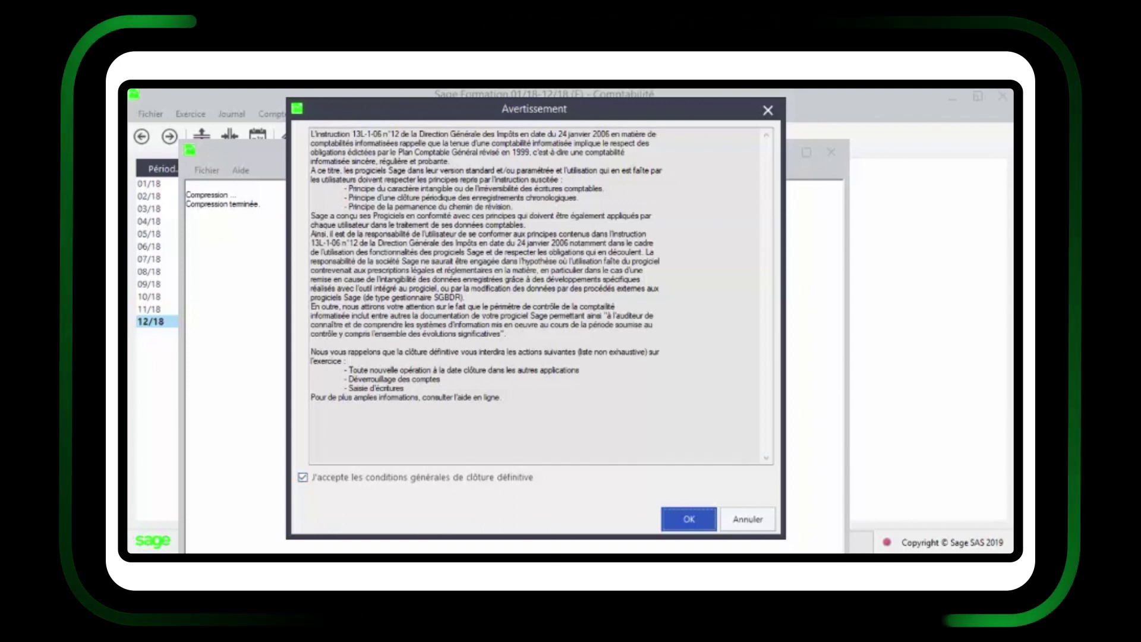
left_click(685, 524)
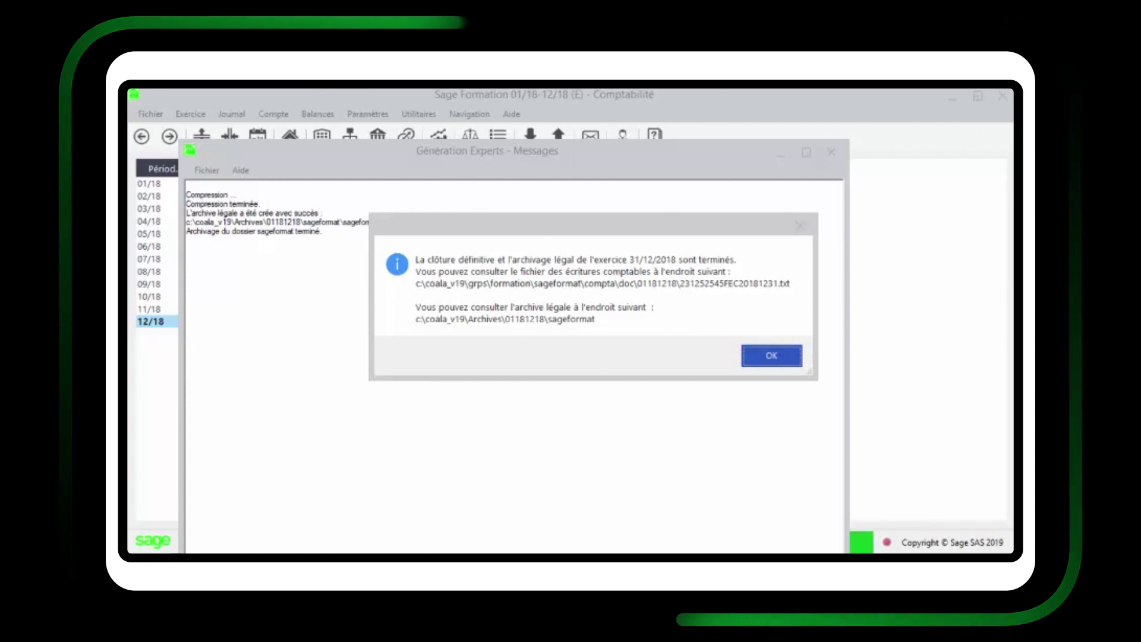
key("Return")
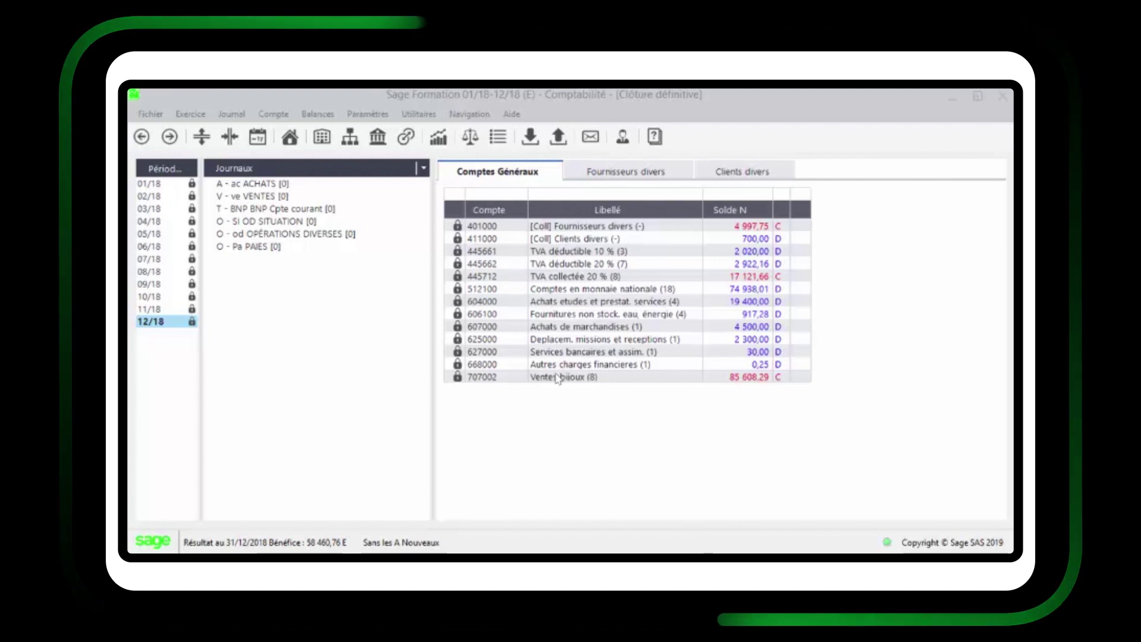
Step: Check the journals and account balances of periods 01/18 and 02/18 in the closed exercise
left_click(179, 185)
left_click(178, 196)
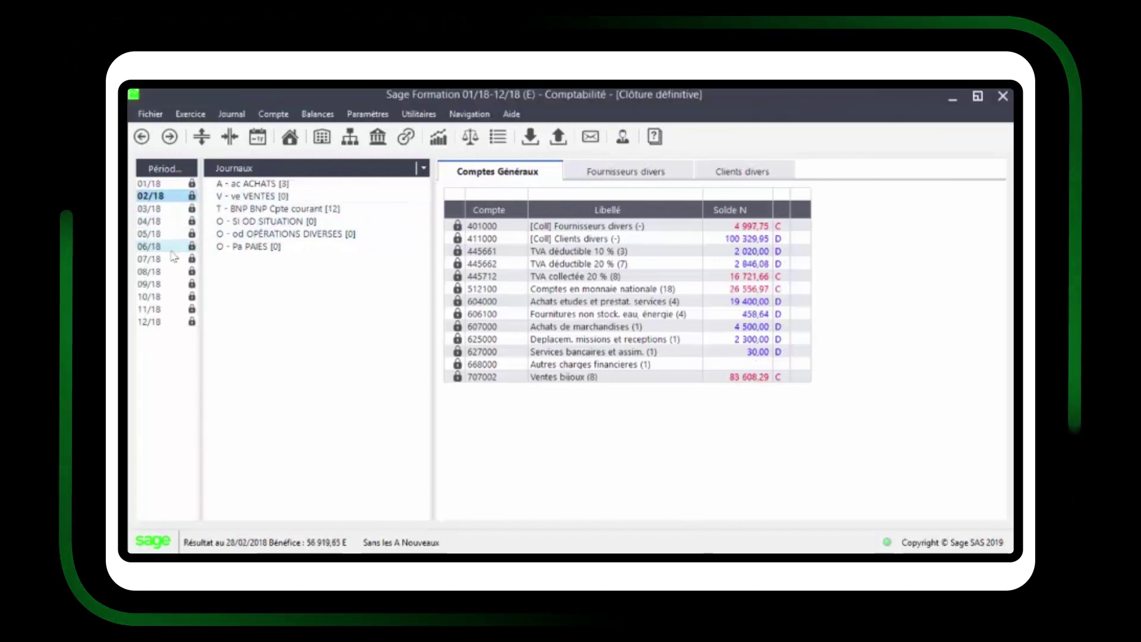